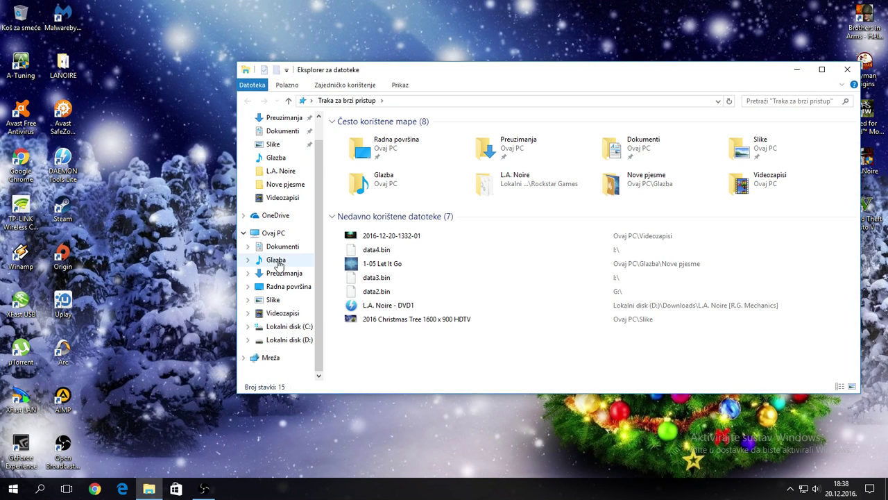
# Open the properties of Lokalni disk (C:) under Ovaj PC and launch the drive optimization tool from them.
pyautogui.click(273, 236)
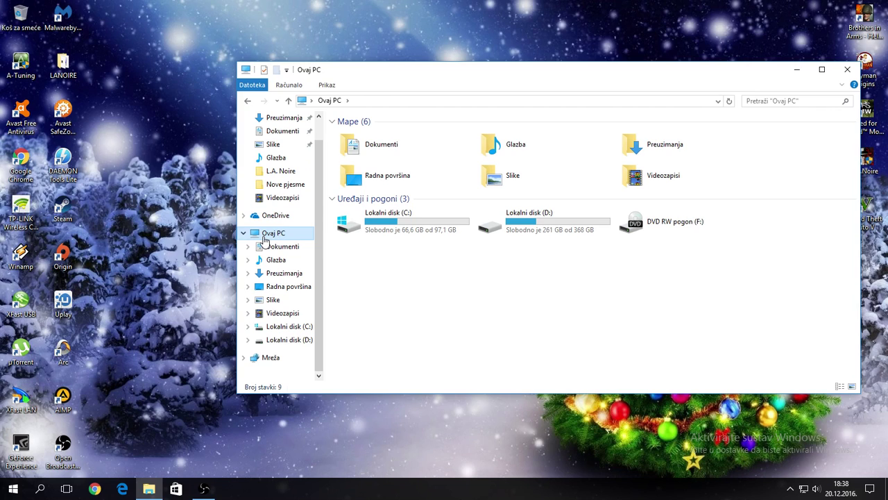
pyautogui.click(402, 231)
pyautogui.rightClick(400, 228)
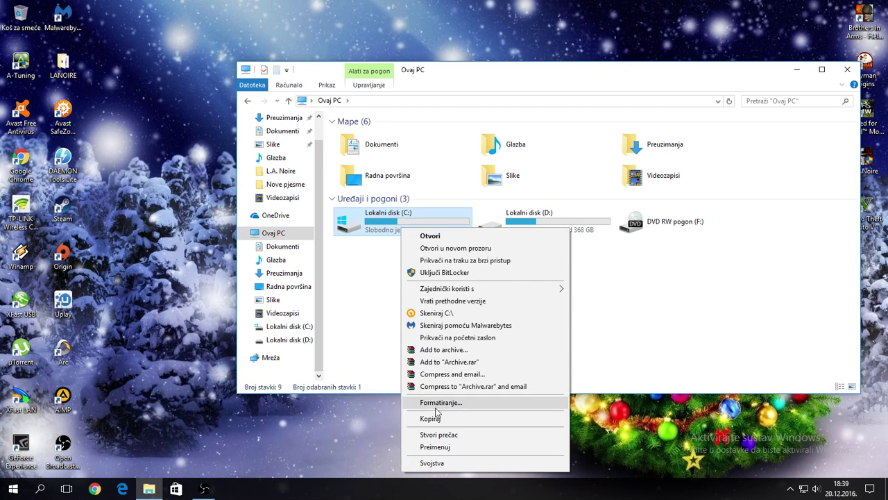
pyautogui.click(434, 463)
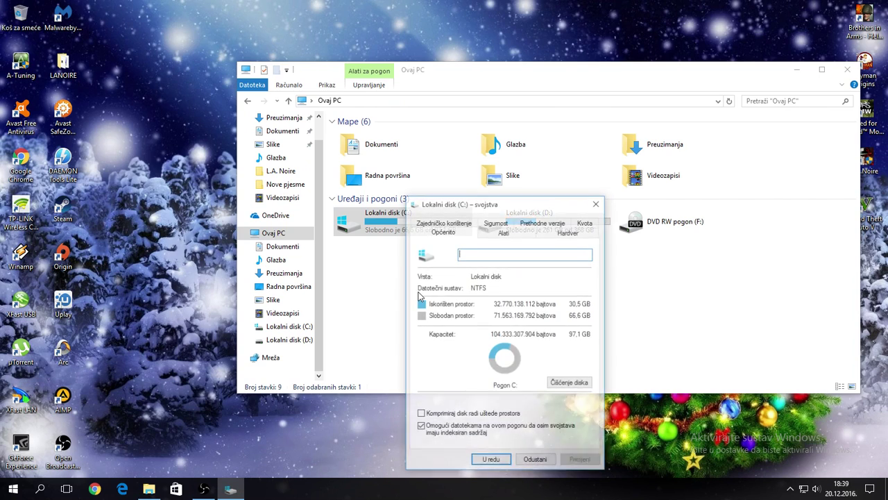
pyautogui.click(504, 234)
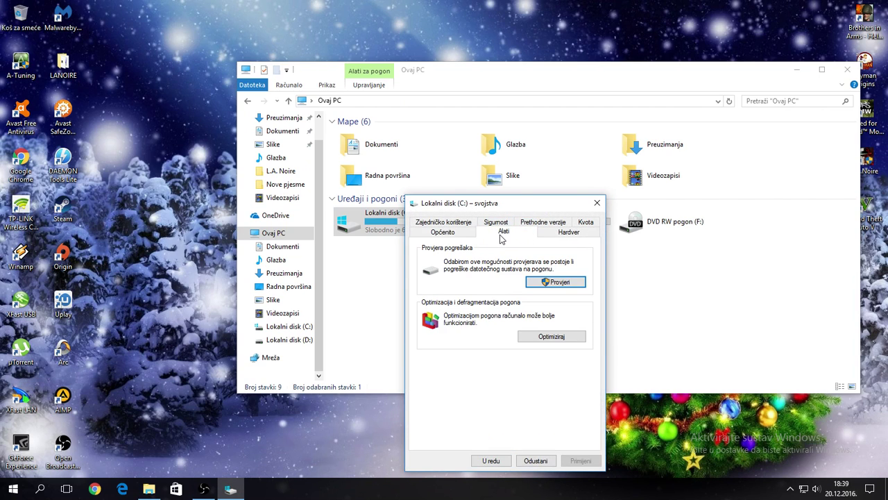
pyautogui.moveTo(508, 205); pyautogui.dragTo(421, 148)
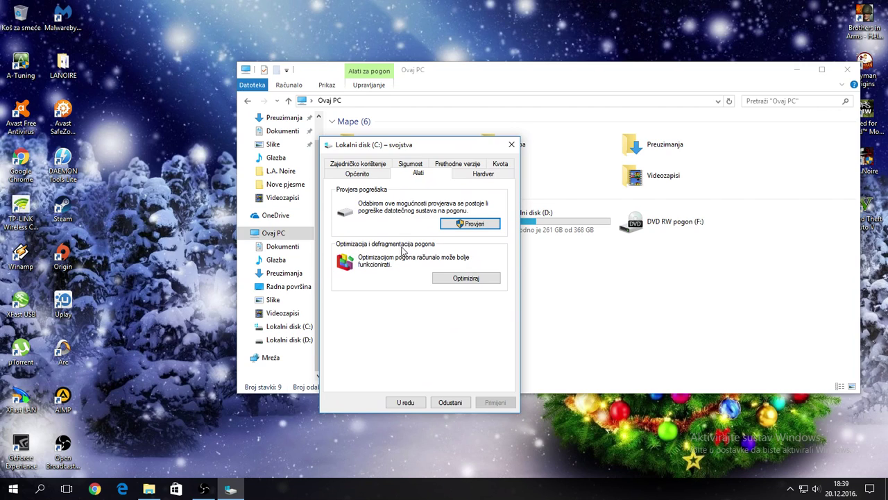
pyautogui.click(465, 281)
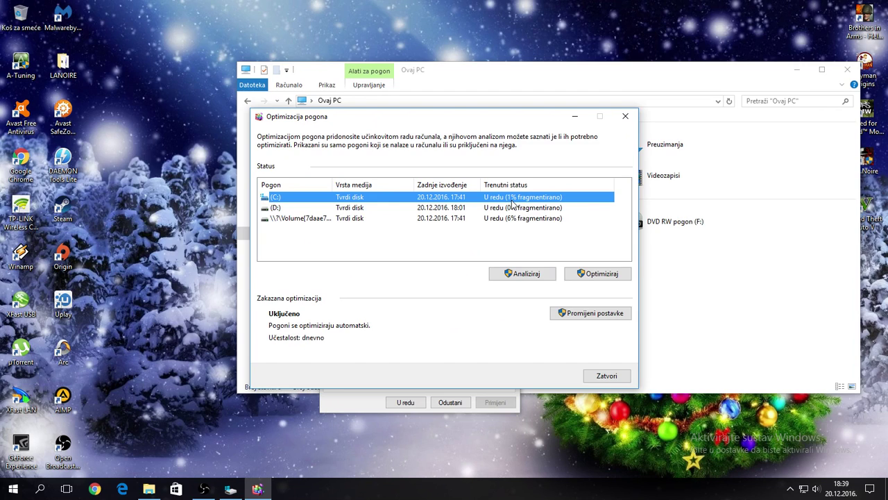
# Open the scheduled optimization settings and review the frequency options and the list of included drives.
pyautogui.click(460, 219)
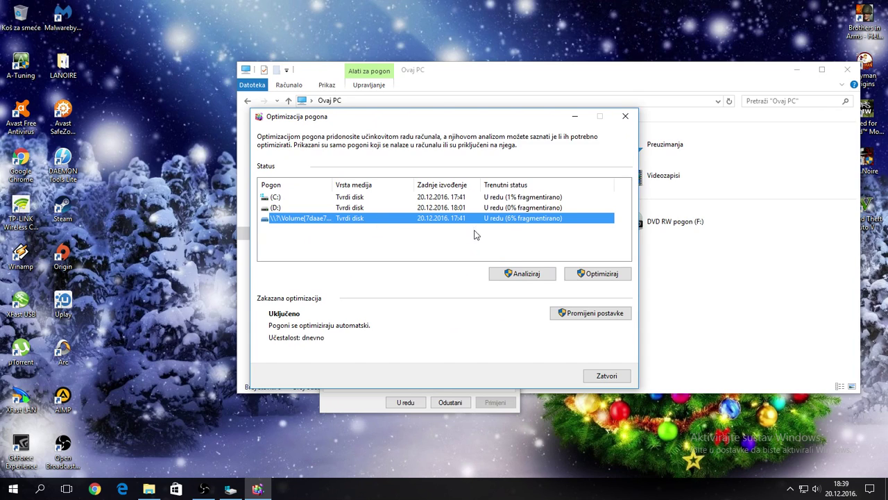
pyautogui.click(564, 316)
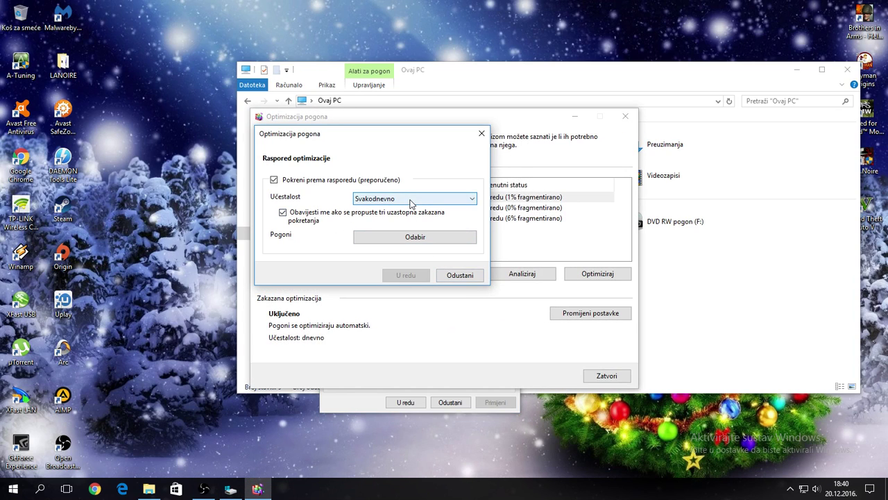
pyautogui.click(364, 203)
pyautogui.click(377, 206)
pyautogui.click(380, 201)
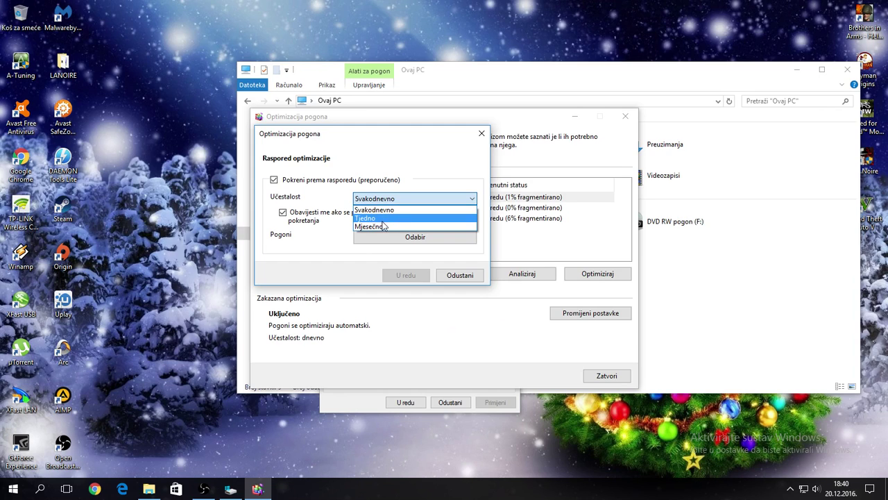
pyautogui.click(400, 214)
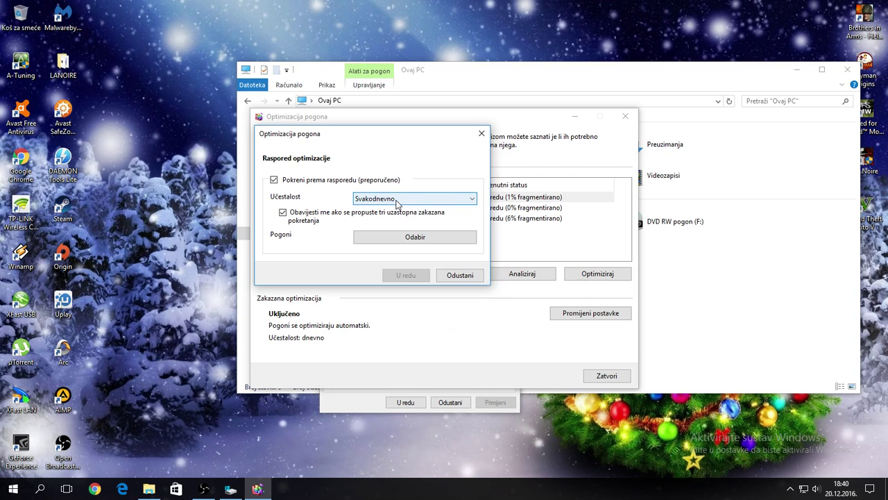
pyautogui.click(414, 236)
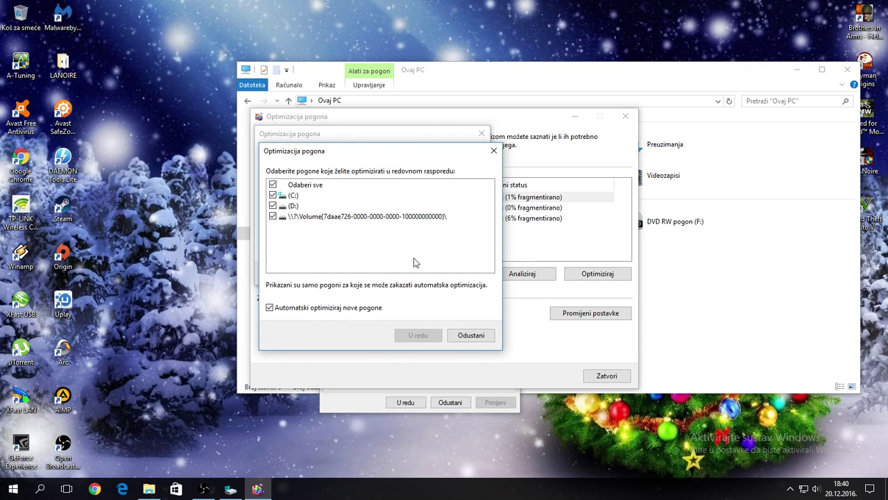
pyautogui.click(471, 335)
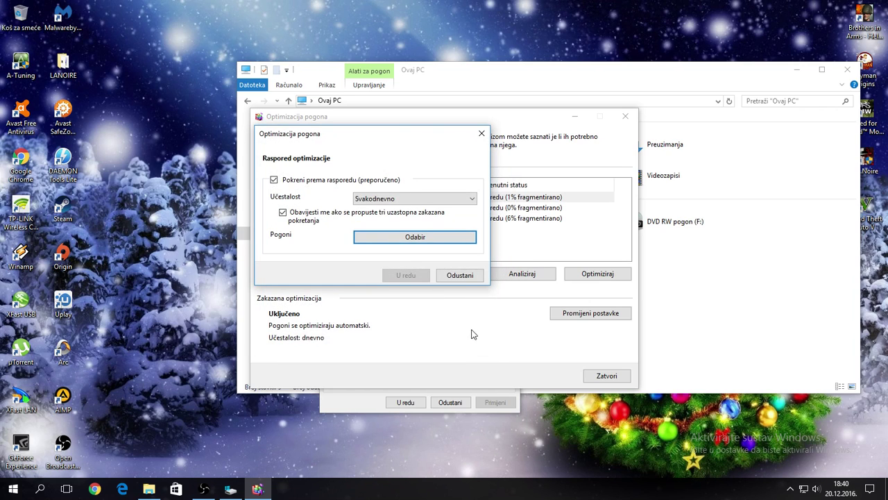
# Try the Tjedno optimization frequency, set it back to Svakodnevno and confirm the schedule.
pyautogui.click(390, 198)
pyautogui.click(385, 218)
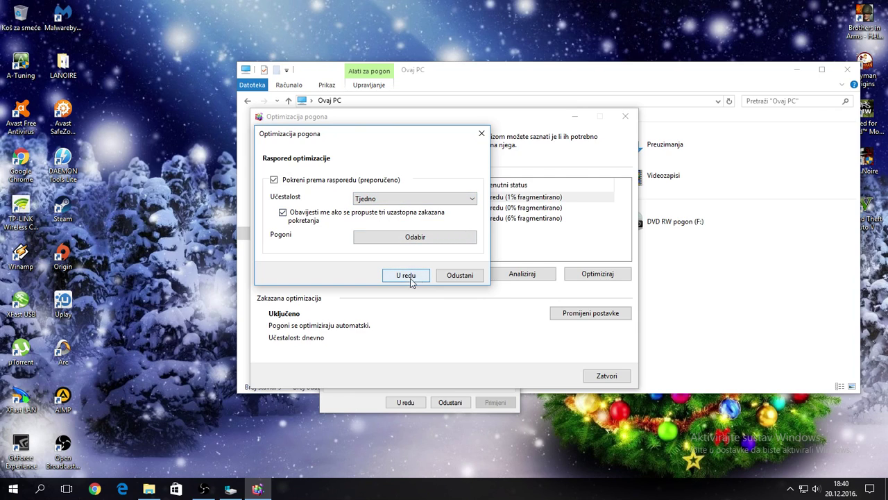
pyautogui.click(405, 201)
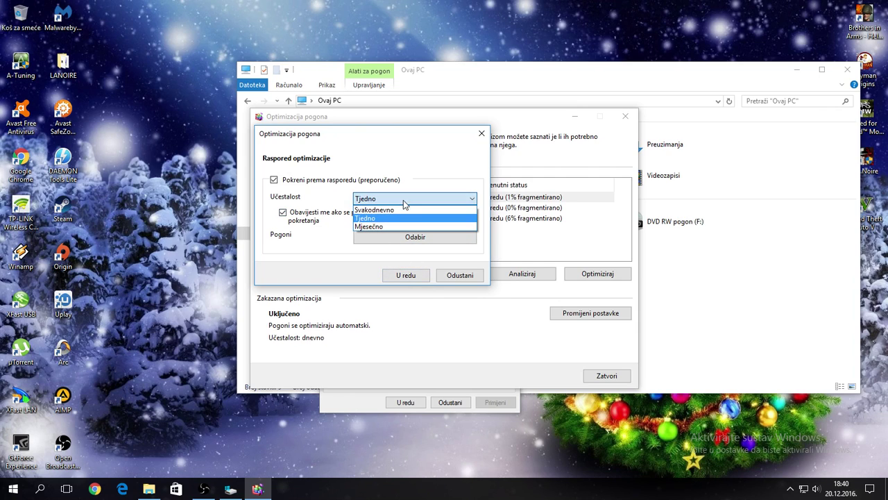
pyautogui.click(384, 209)
pyautogui.click(408, 276)
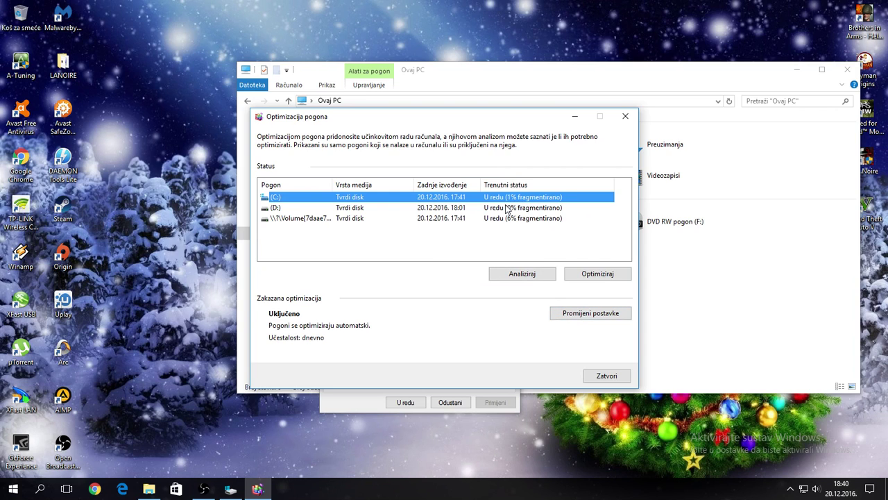
# Close the Ovaj PC file explorer window.
pyautogui.moveTo(695, 77); pyautogui.dragTo(611, 73)
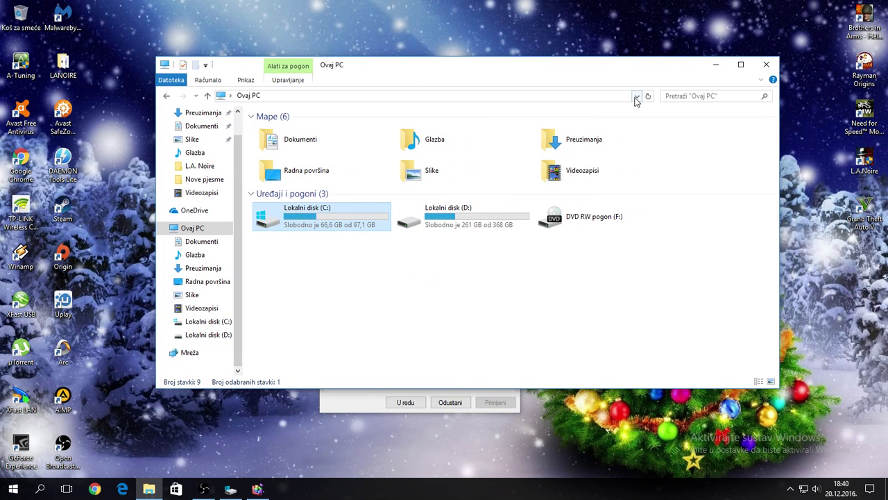
pyautogui.click(766, 66)
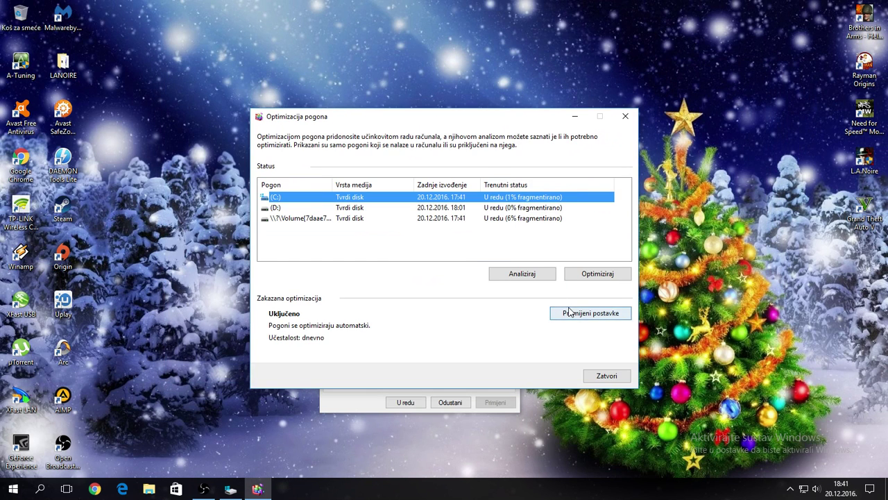
# Recheck the optimization schedule's frequency options and included drives, leaving the settings without saving.
pyautogui.click(568, 313)
pyautogui.click(410, 201)
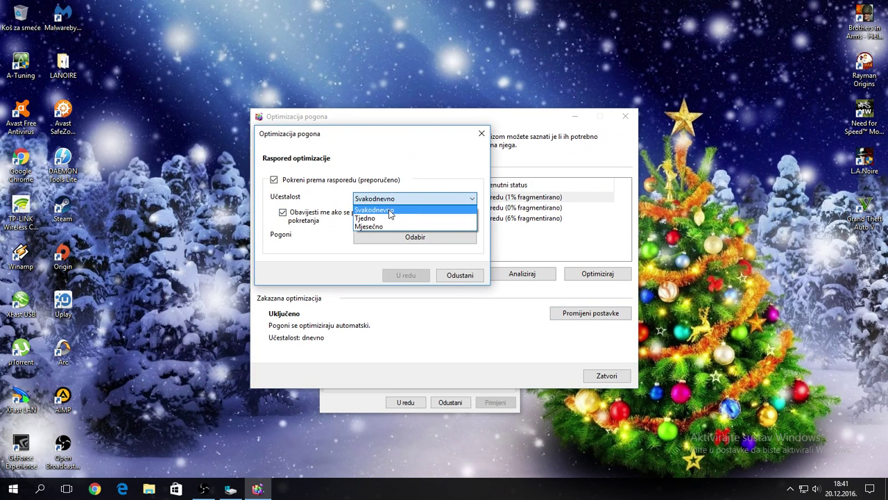
pyautogui.click(389, 211)
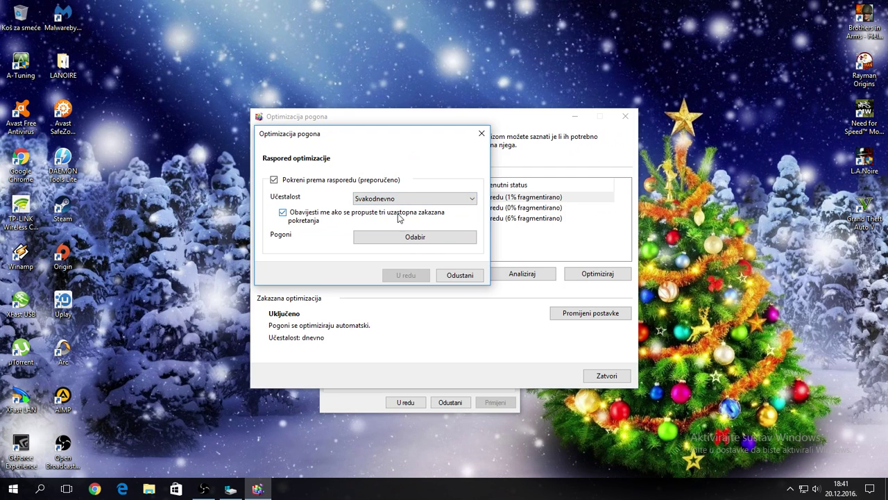
pyautogui.click(427, 241)
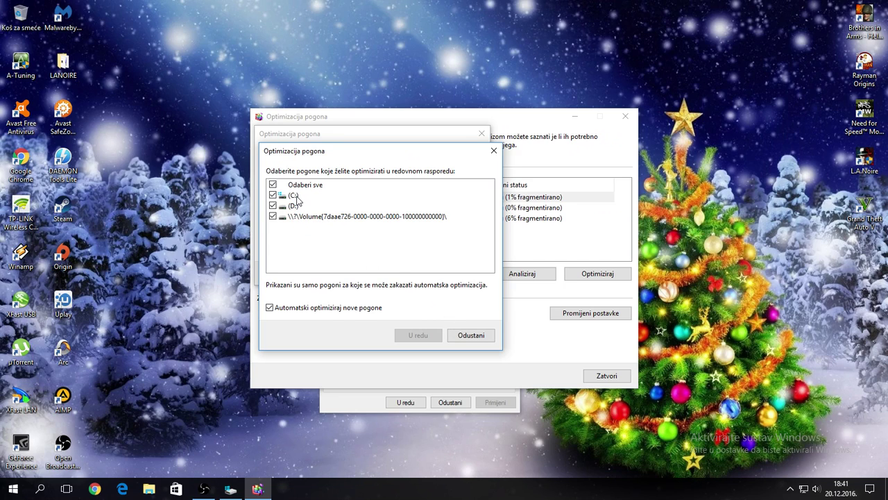
pyautogui.click(472, 336)
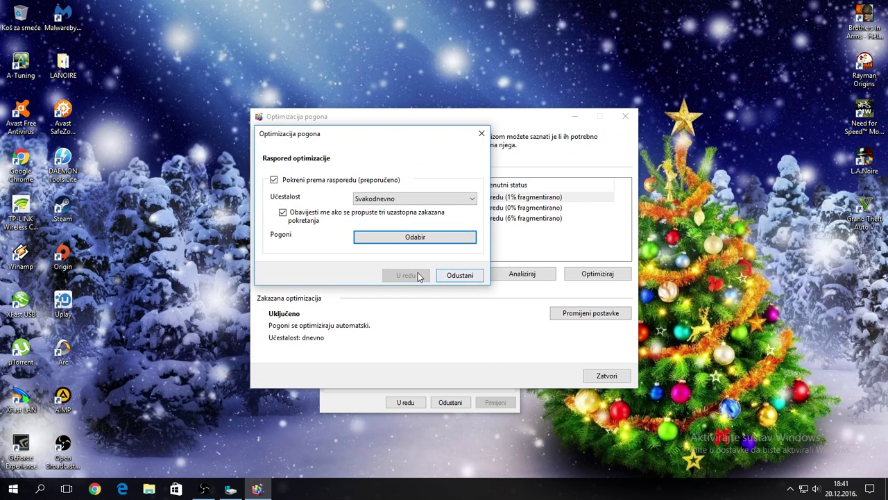
pyautogui.click(448, 276)
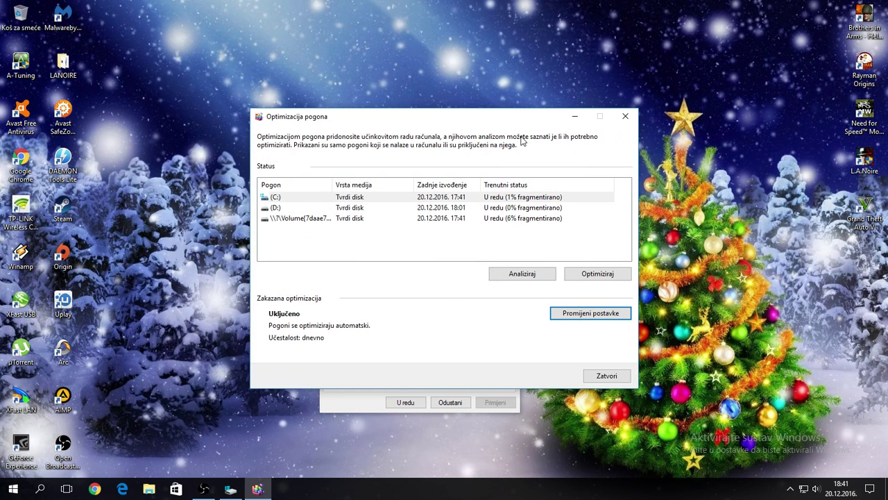
# Examine the fragmentation status of drives (C:), (D:) and the unnamed volume in the optimization list.
pyautogui.moveTo(476, 120); pyautogui.dragTo(447, 60)
pyautogui.click(462, 357)
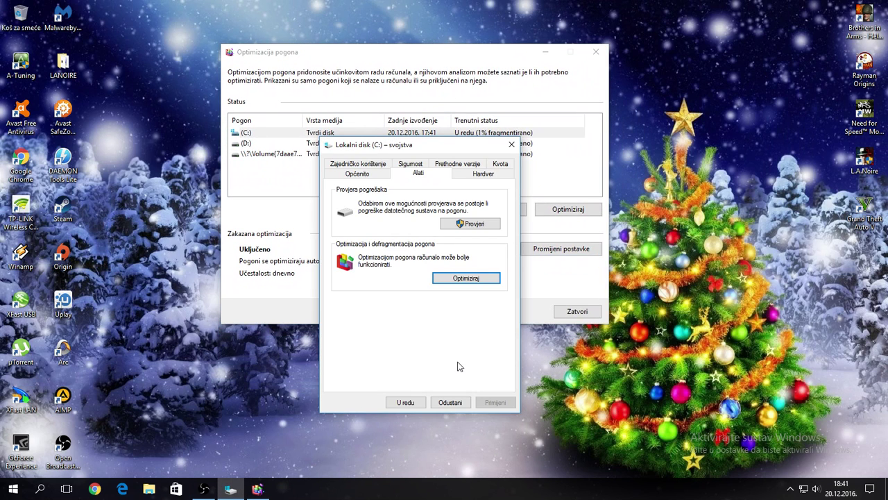
pyautogui.click(538, 194)
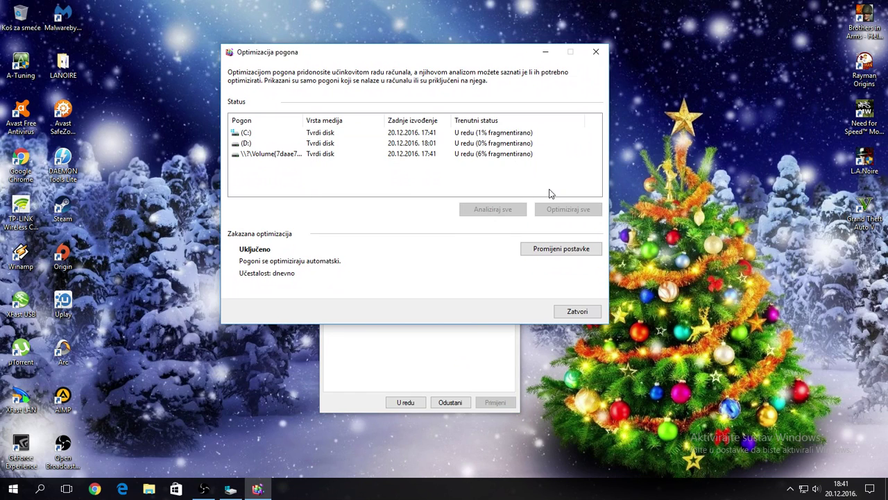
pyautogui.click(496, 158)
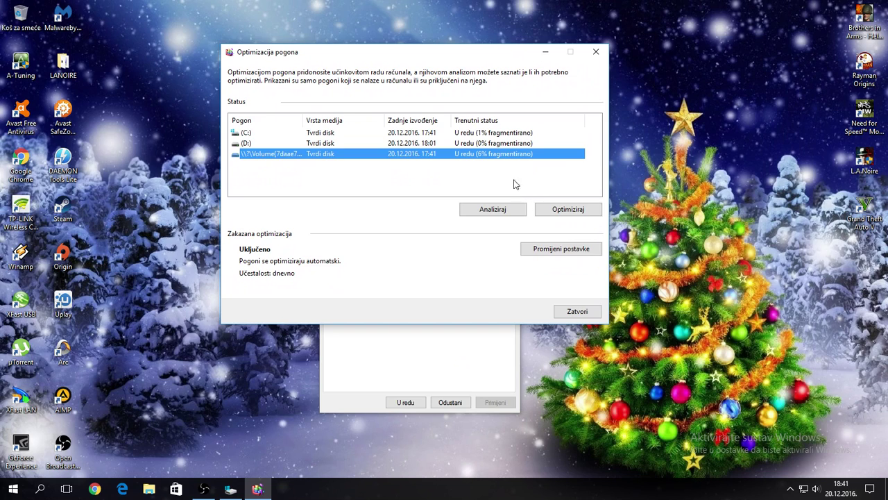
pyautogui.click(491, 132)
pyautogui.click(487, 144)
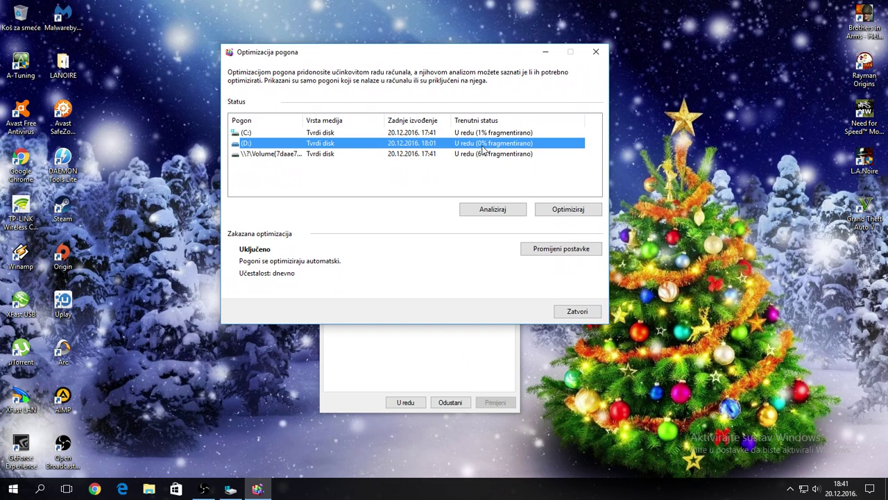
pyautogui.click(486, 155)
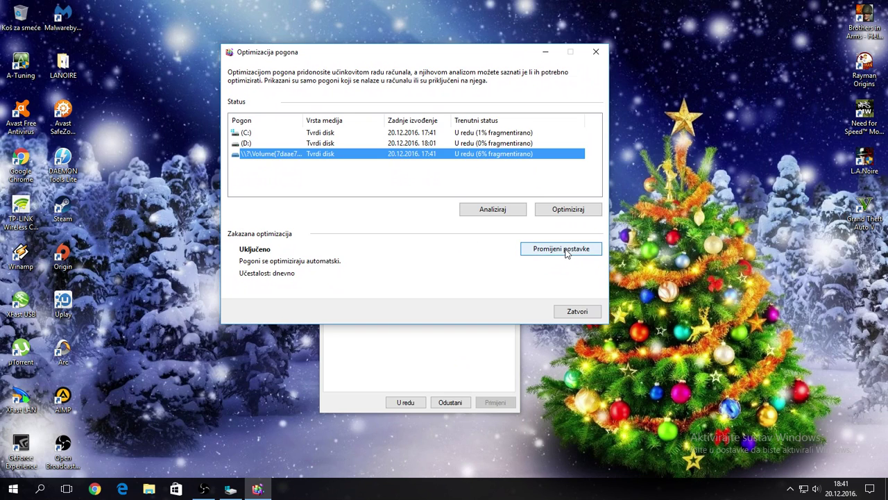
pyautogui.click(451, 371)
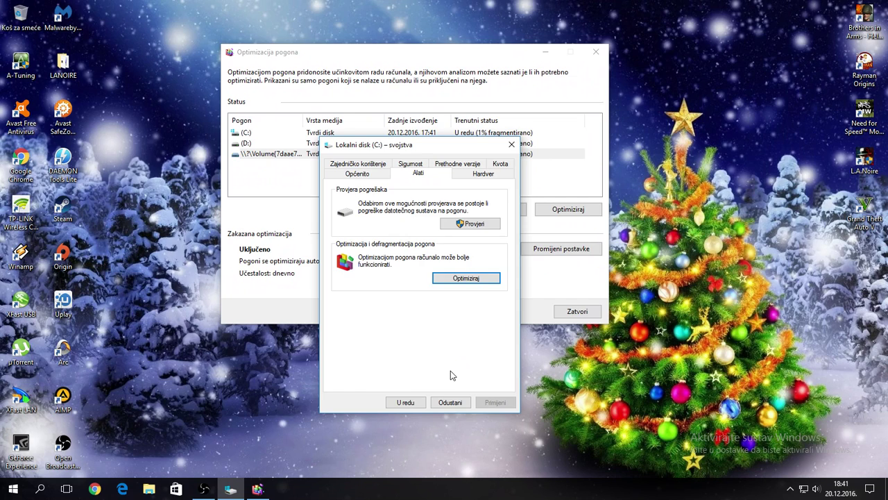
pyautogui.click(534, 300)
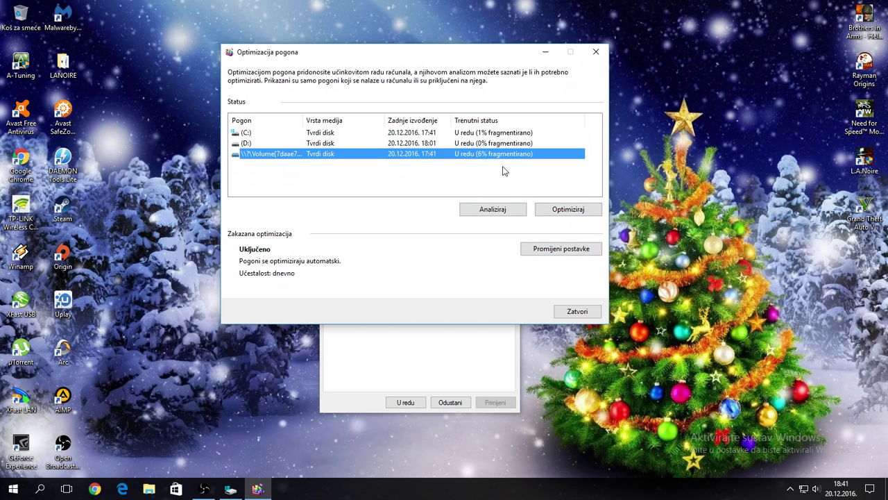
# Close the Lokalni disk (C:) properties and the Optimizacija pogona window.
pyautogui.moveTo(414, 52); pyautogui.dragTo(493, 57)
pyautogui.click(426, 366)
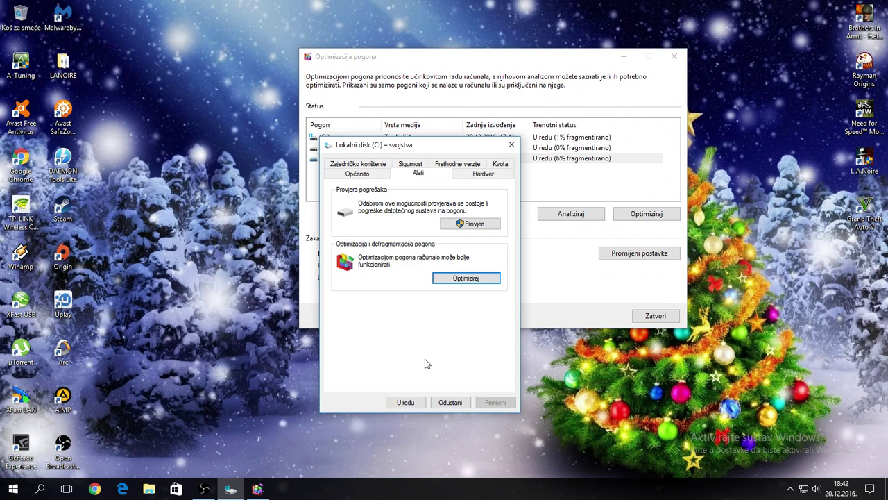
pyautogui.click(512, 144)
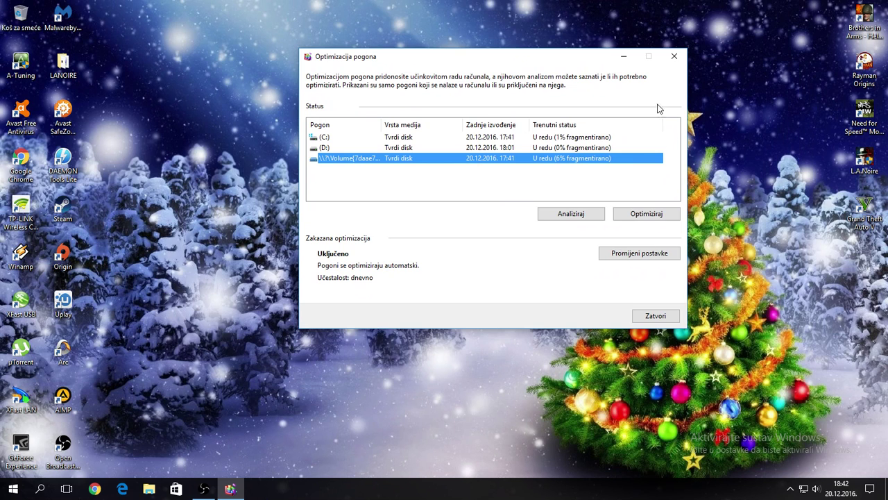
pyautogui.click(674, 57)
pyautogui.click(205, 489)
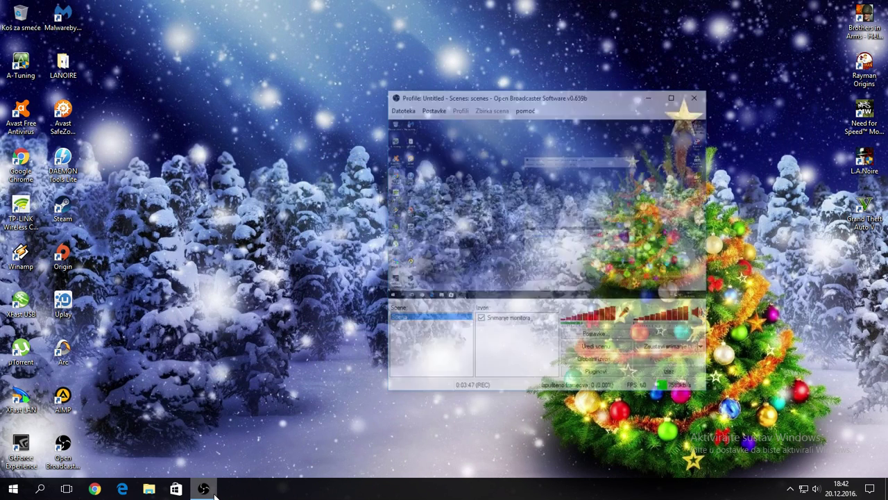